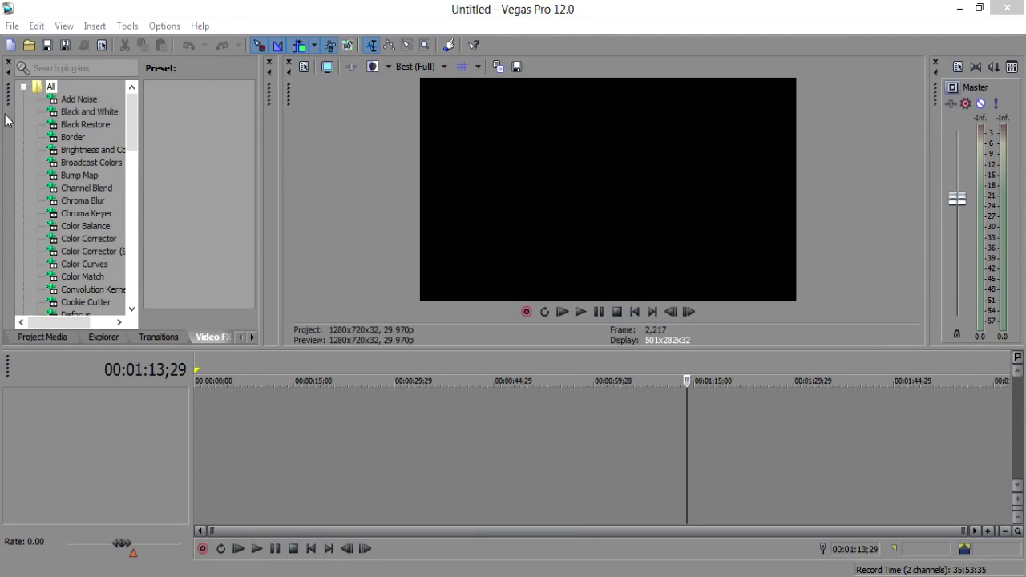
- Open the File menu to reach the New project command
left_click(12, 25)
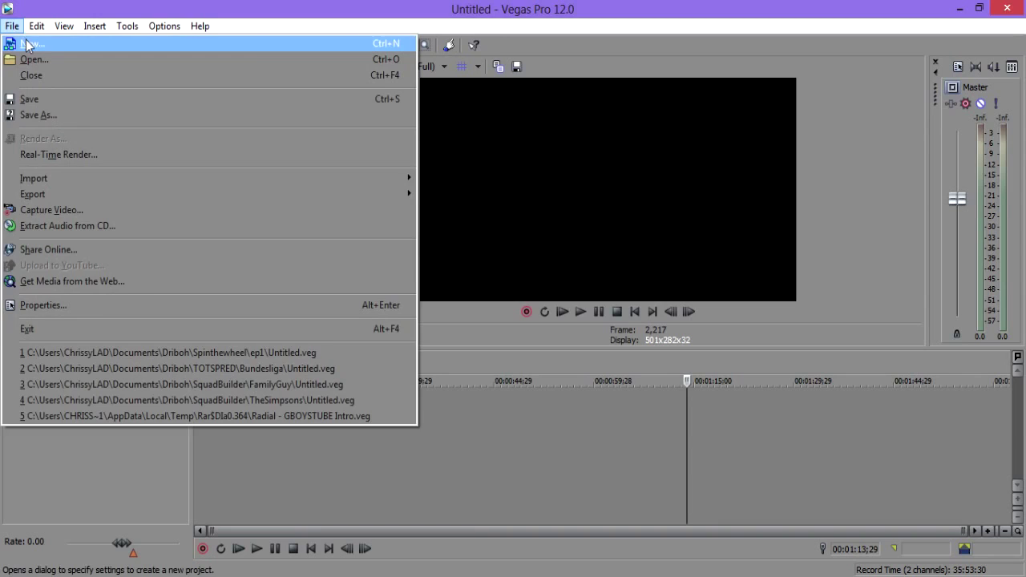
- Start a new HDV 720-30p project with 8-bit pixels, adjusting source media for all new projects
left_click(24, 43)
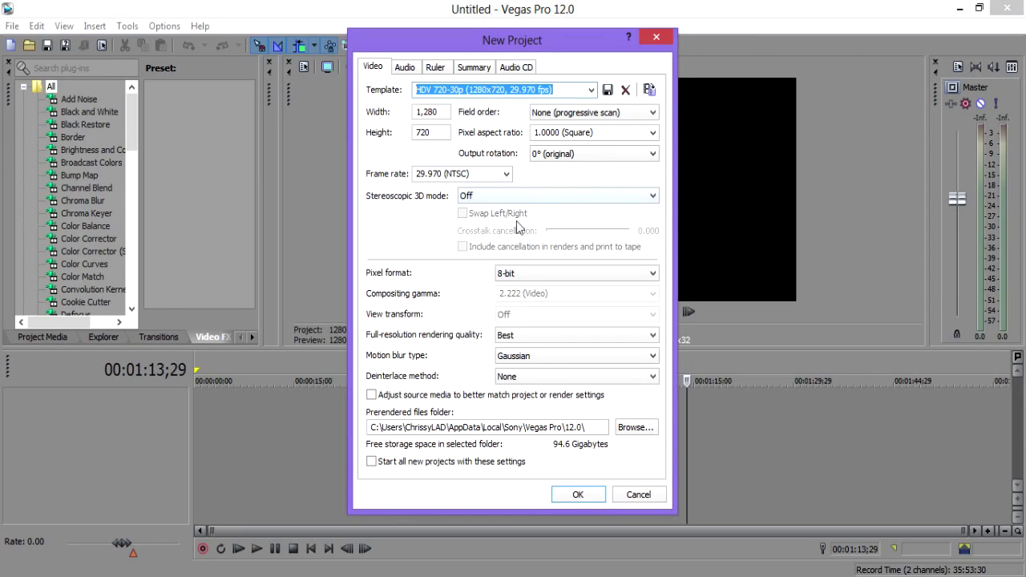
left_click(512, 277)
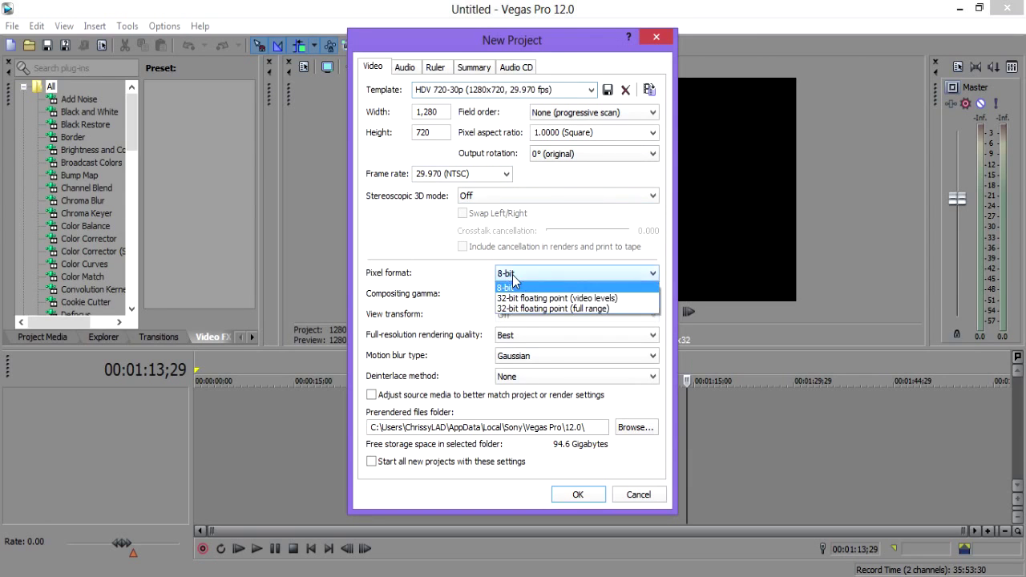
left_click(470, 276)
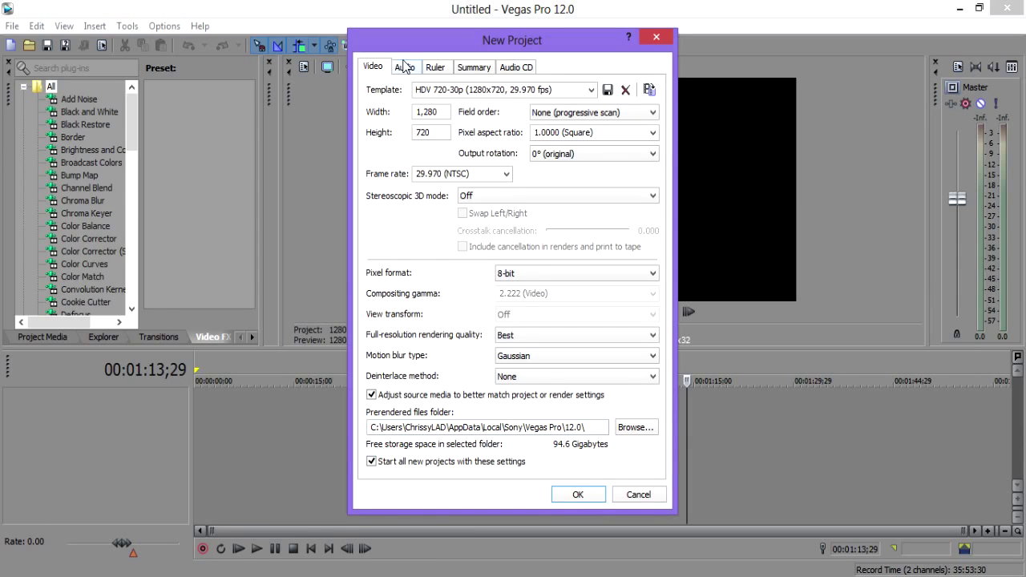
left_click(405, 69)
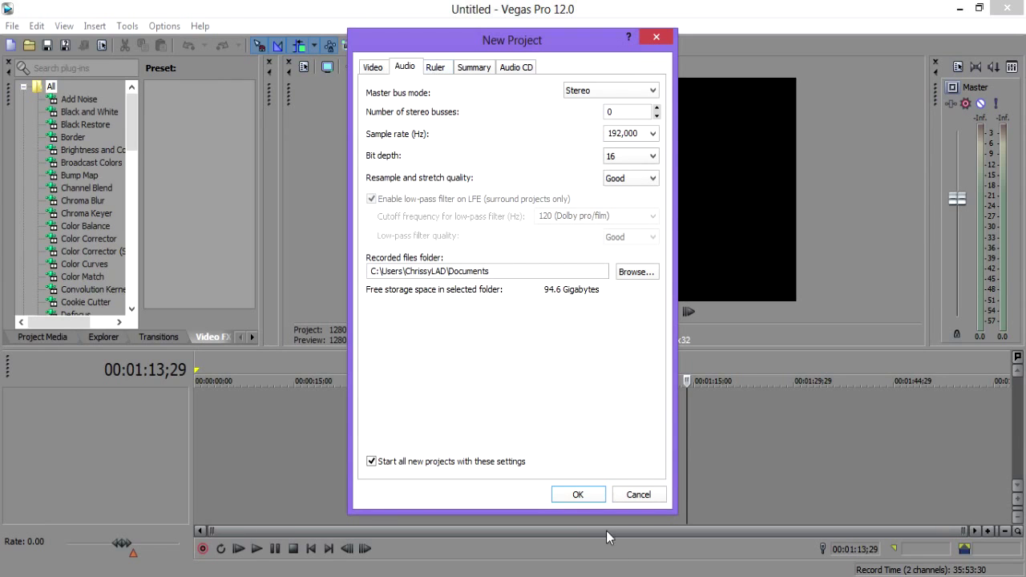
- Accept the Stereo, 192,000 Hz, 16-bit audio and create the empty 1280x720 project
left_click(575, 493)
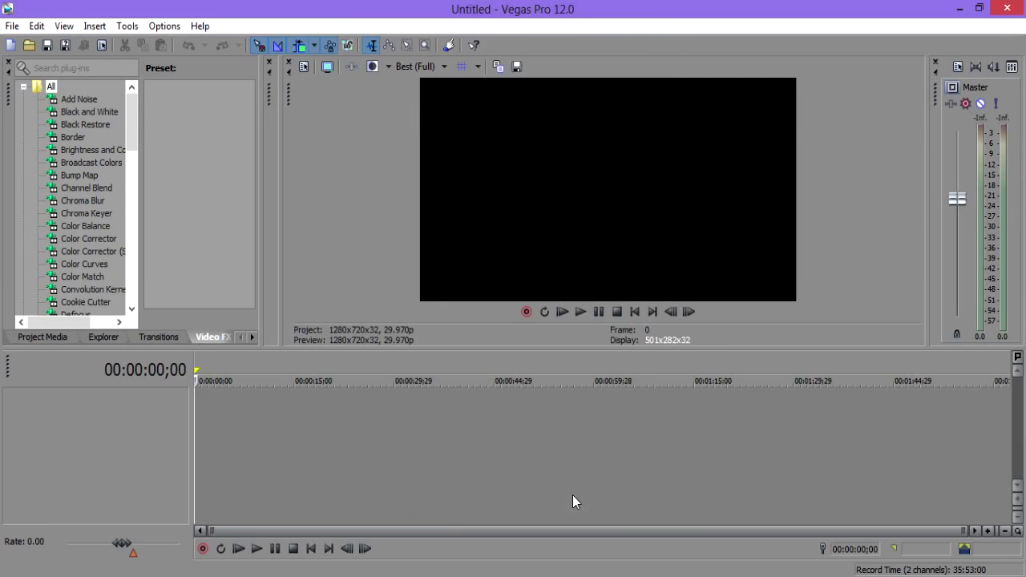
left_click(165, 26)
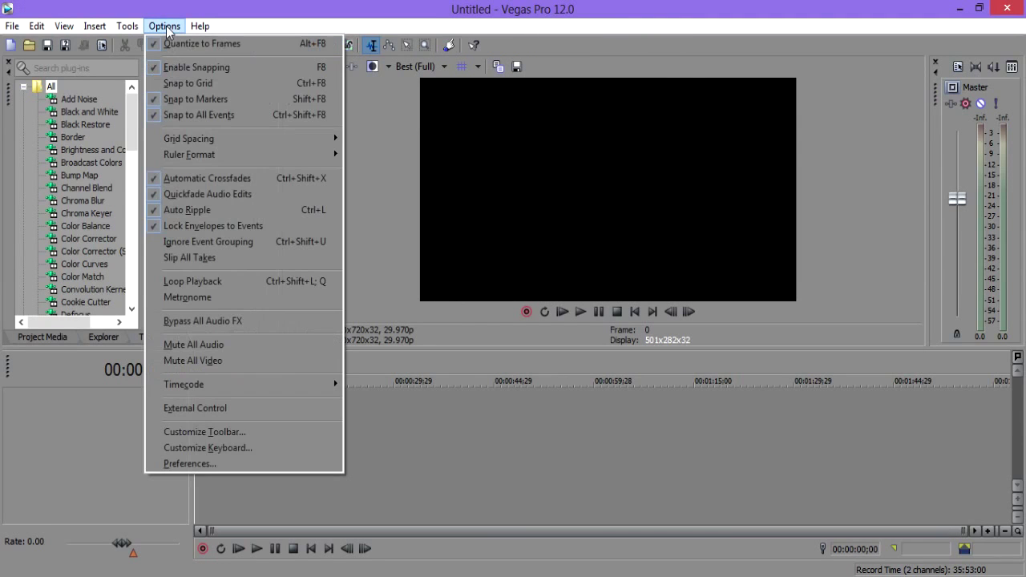
left_click(194, 461)
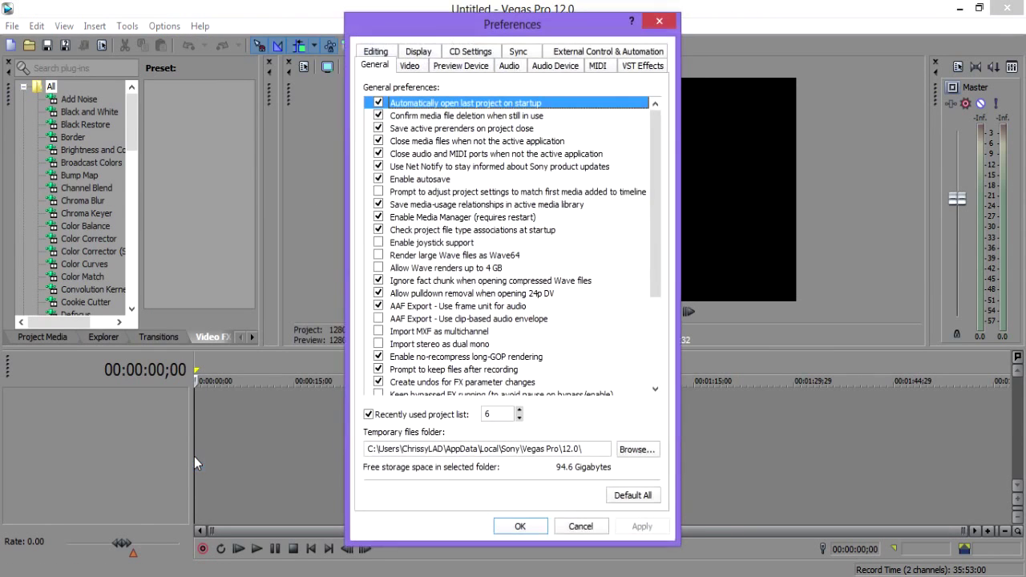
left_click(413, 68)
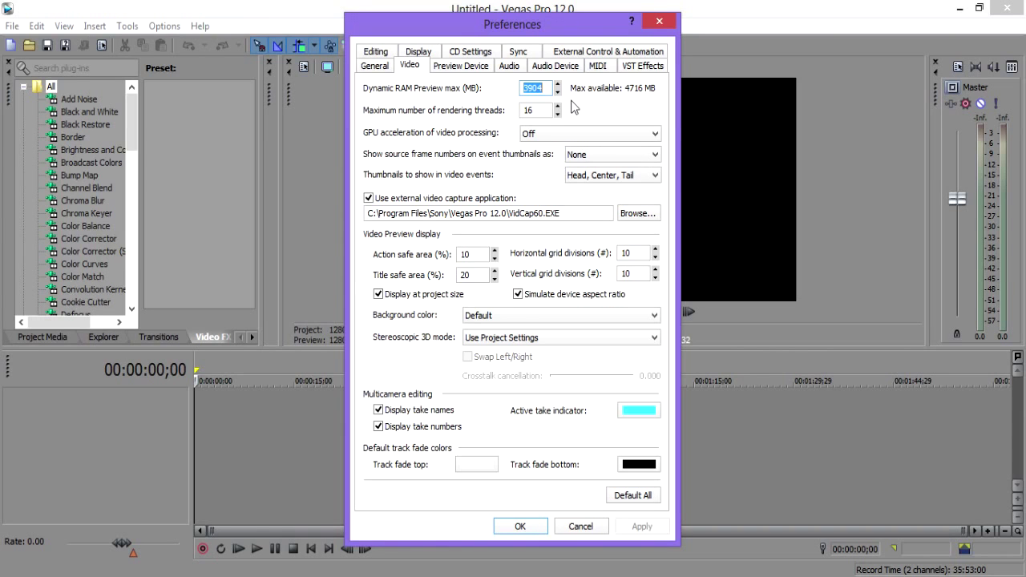
left_click(521, 527)
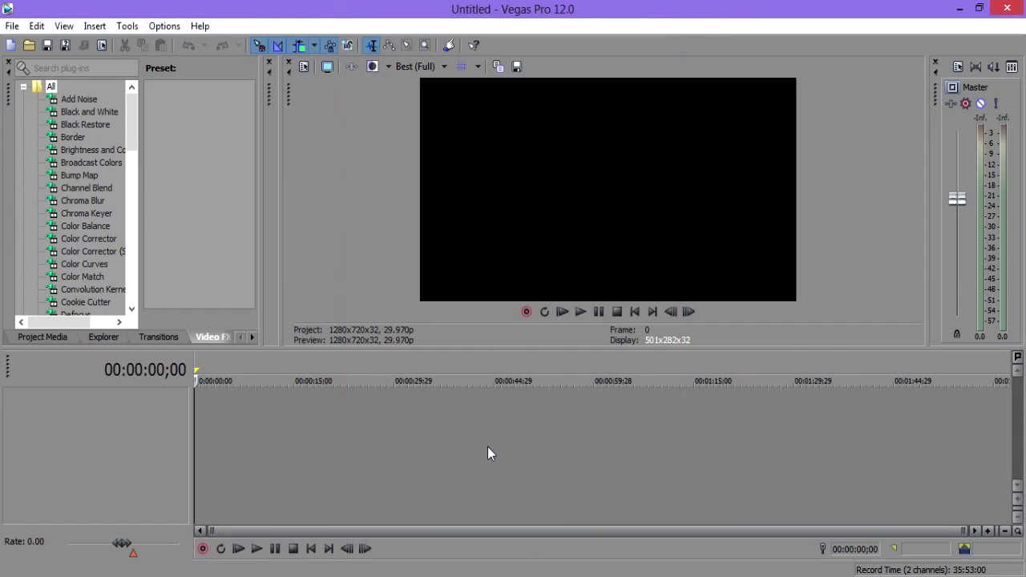
left_click(7, 29)
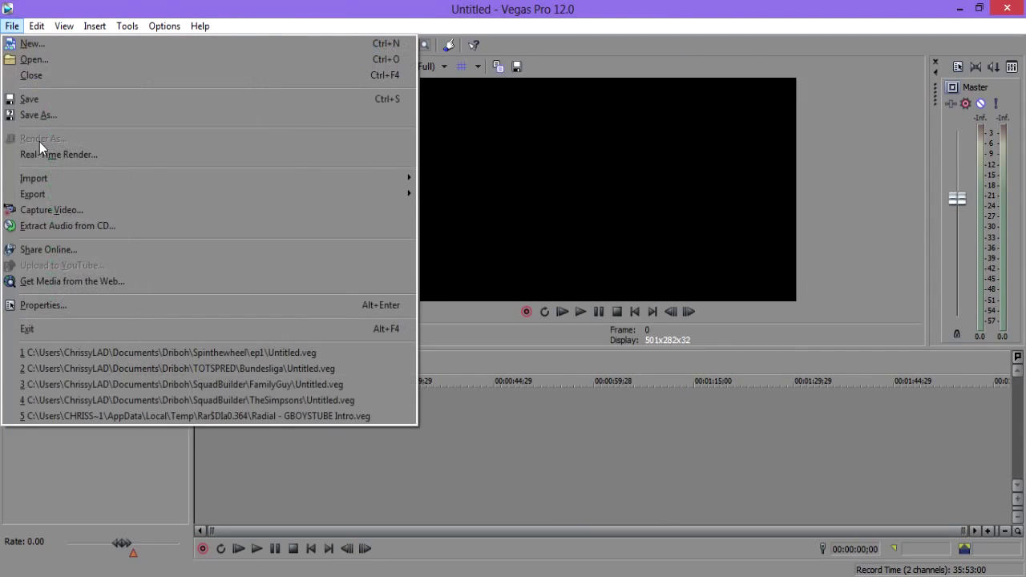
left_click(43, 308)
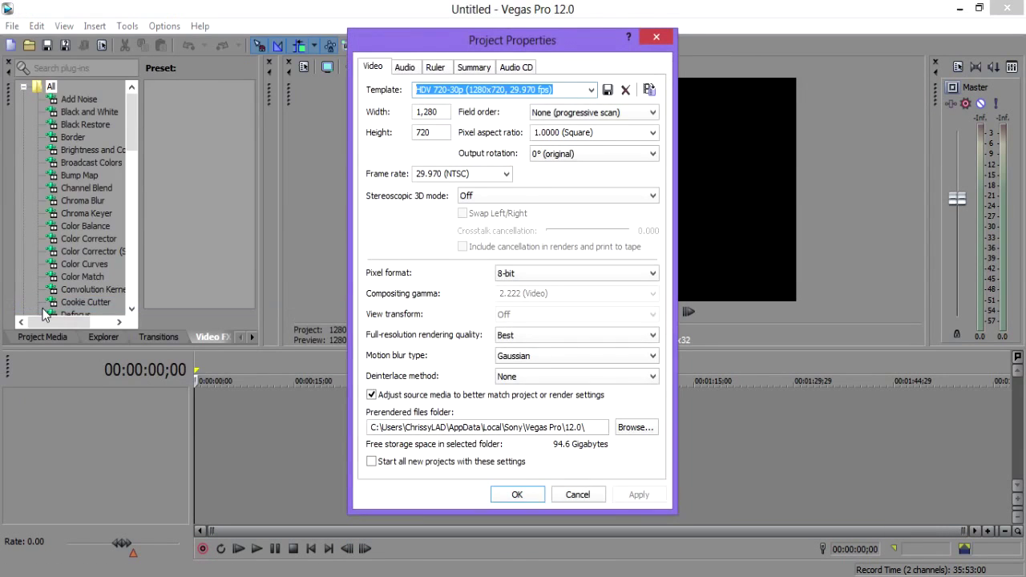
left_click(656, 37)
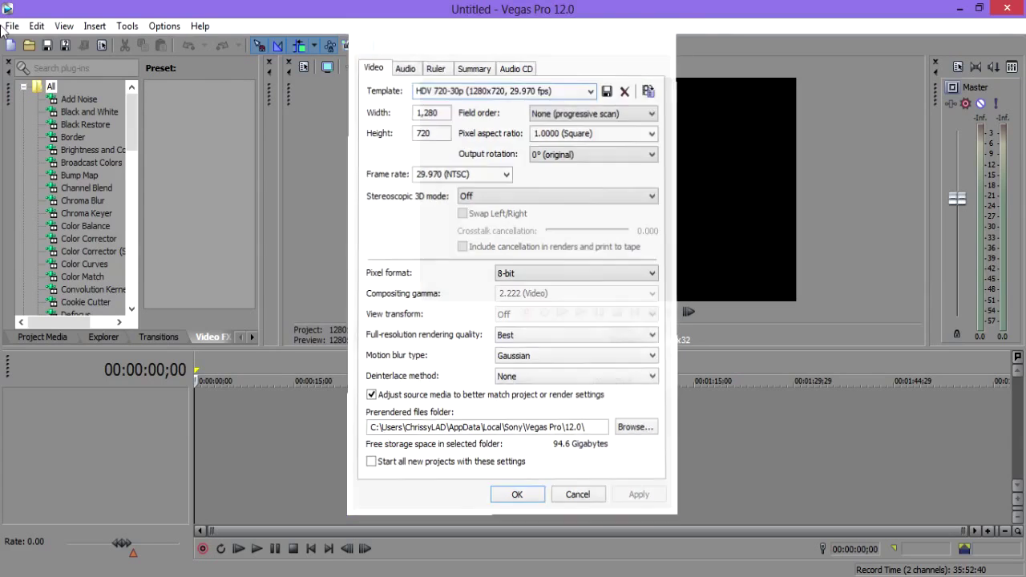
left_click(6, 11)
left_click(7, 11)
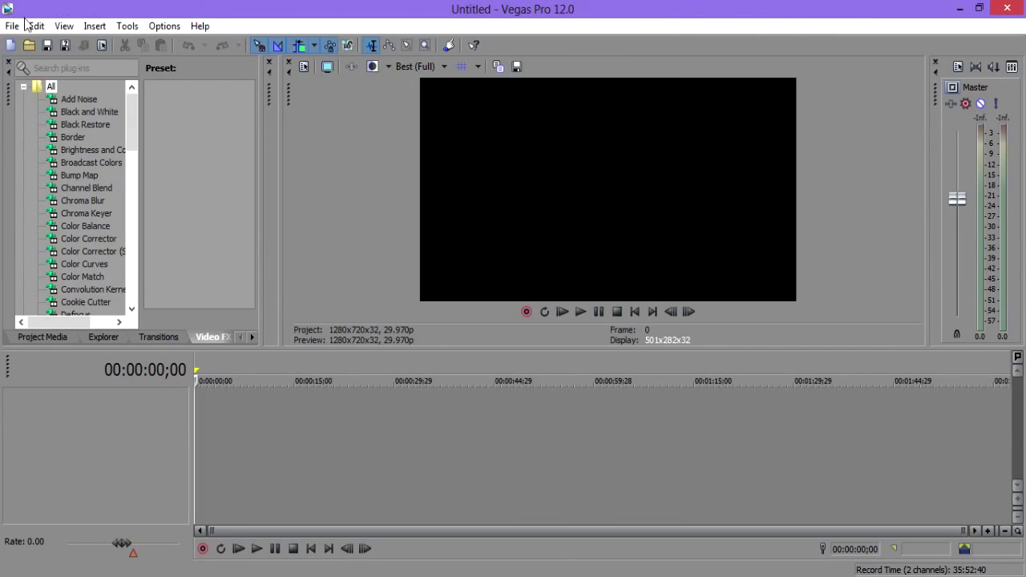
left_click(13, 25)
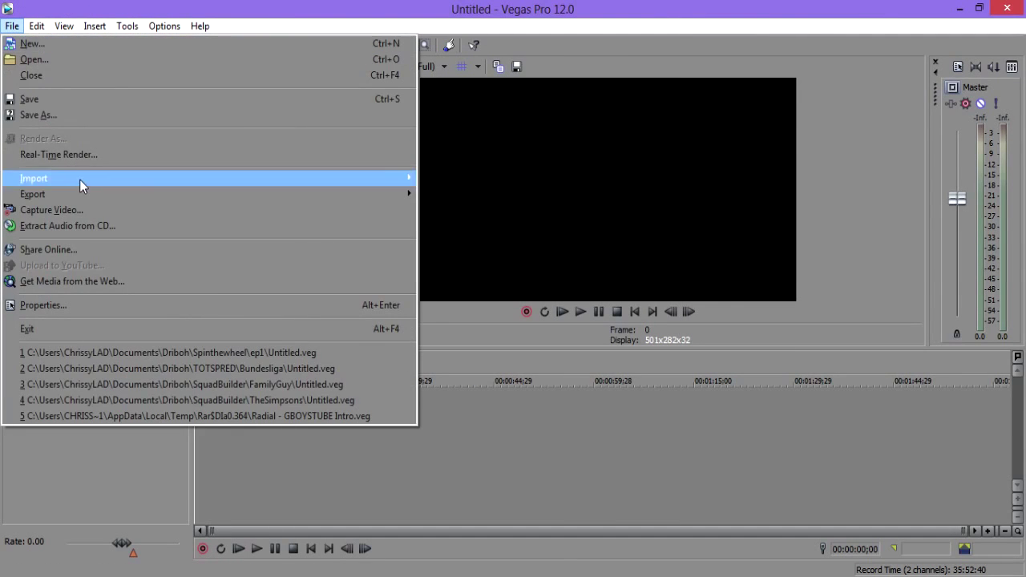
left_click(530, 430)
left_click(530, 429)
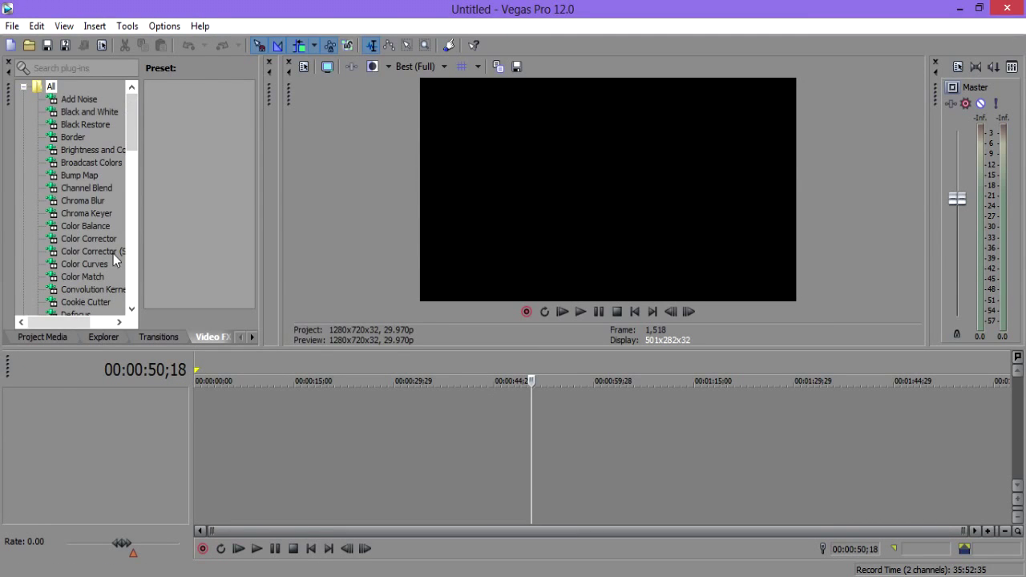
- Expand Project Media's By Type > Video bin, then select fifa14complete in Explorer's Youtube library
left_click(50, 338)
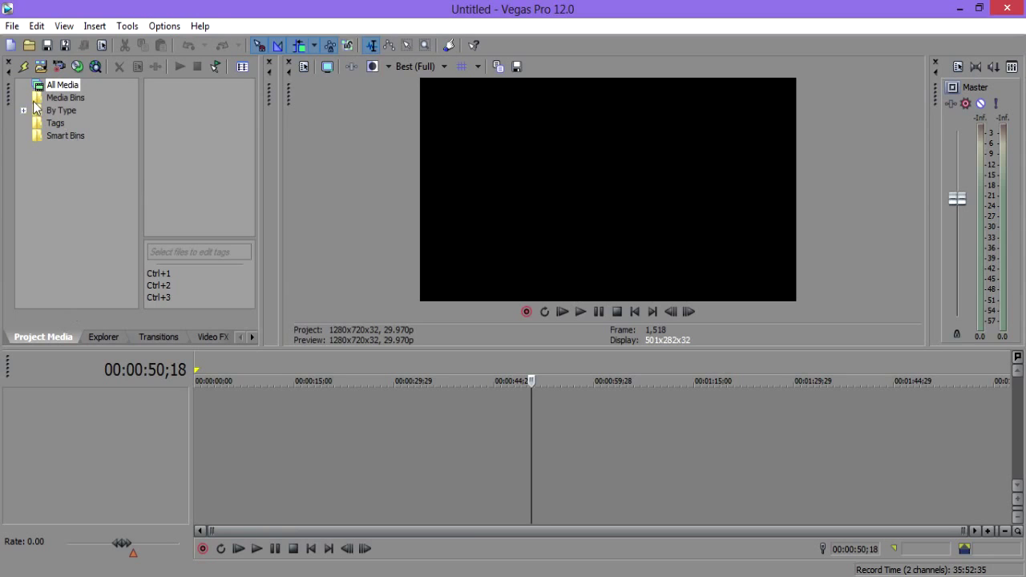
key("Down")
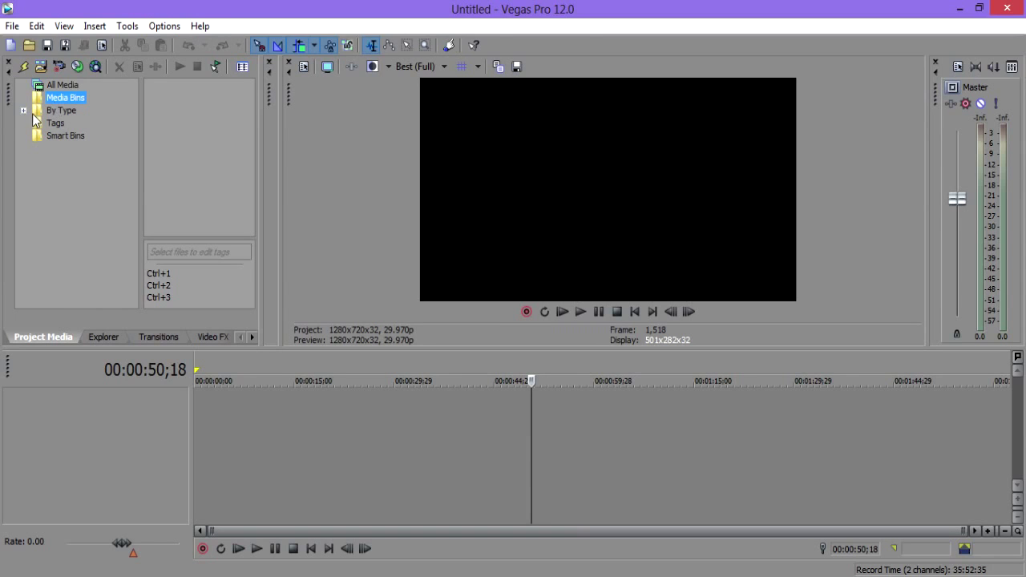
left_click(24, 111)
left_click(64, 137)
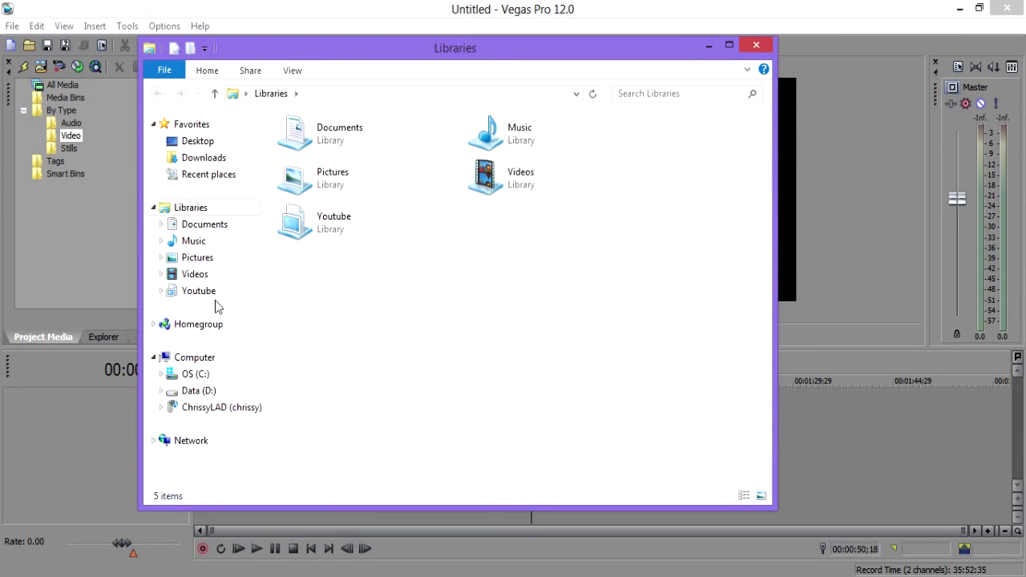
left_click(213, 300)
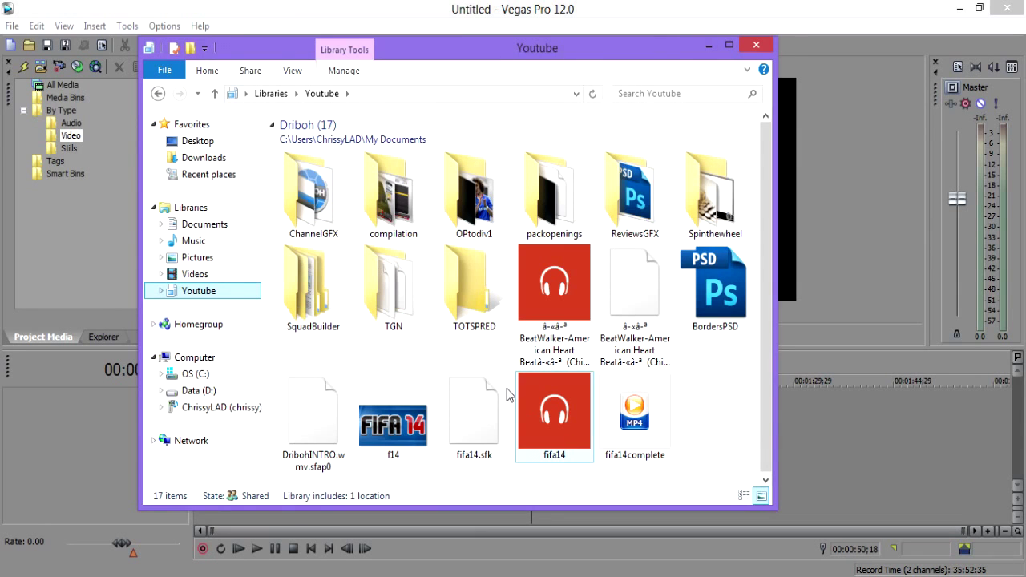
left_click(641, 437)
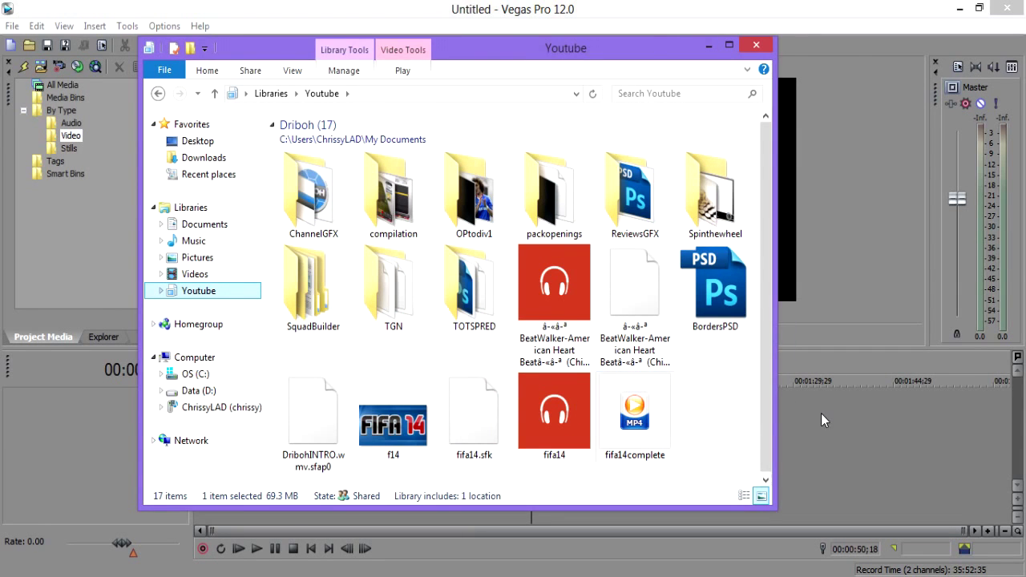
- Drag fifa14complete.mp4 onto the timeline and move it to start at 00:00:00;00
left_click_drag(812, 419, 812, 421)
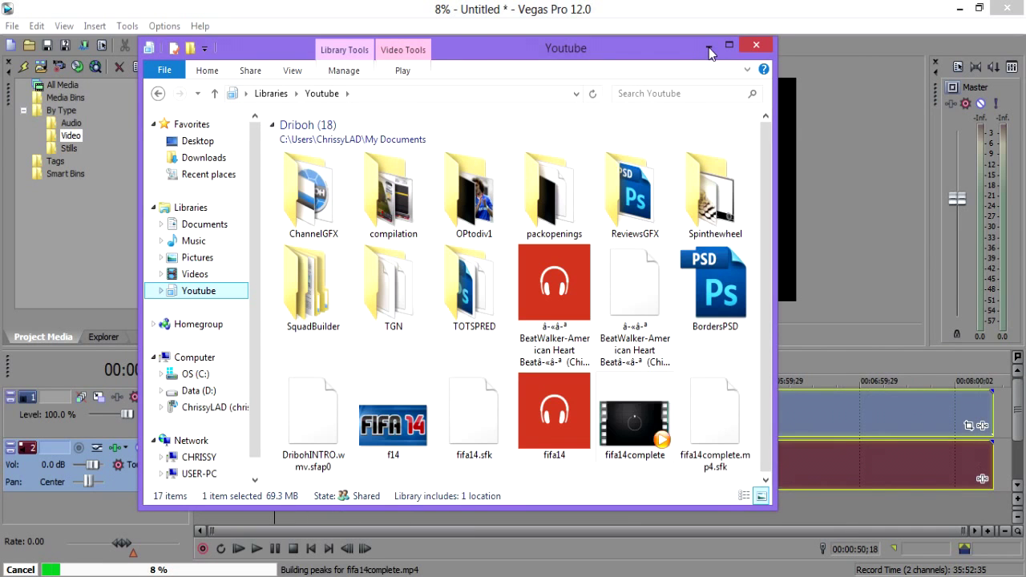
left_click(708, 47)
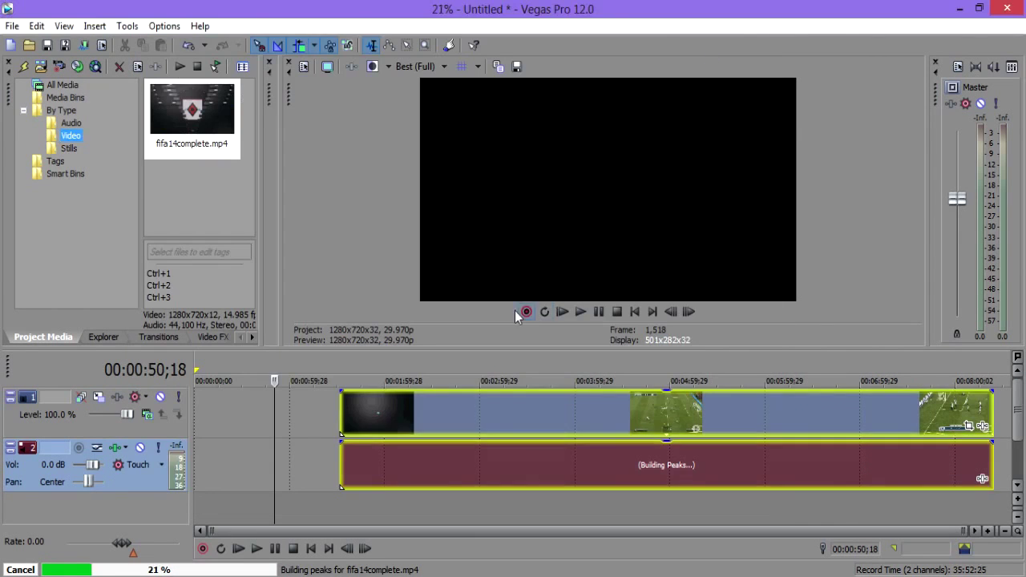
left_click_drag(296, 426, 214, 412)
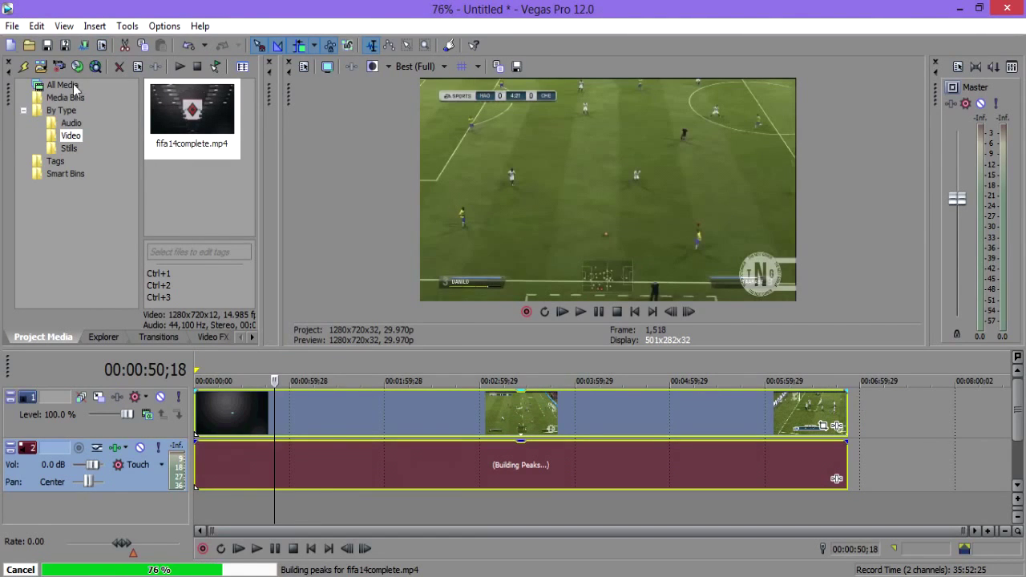
left_click(8, 26)
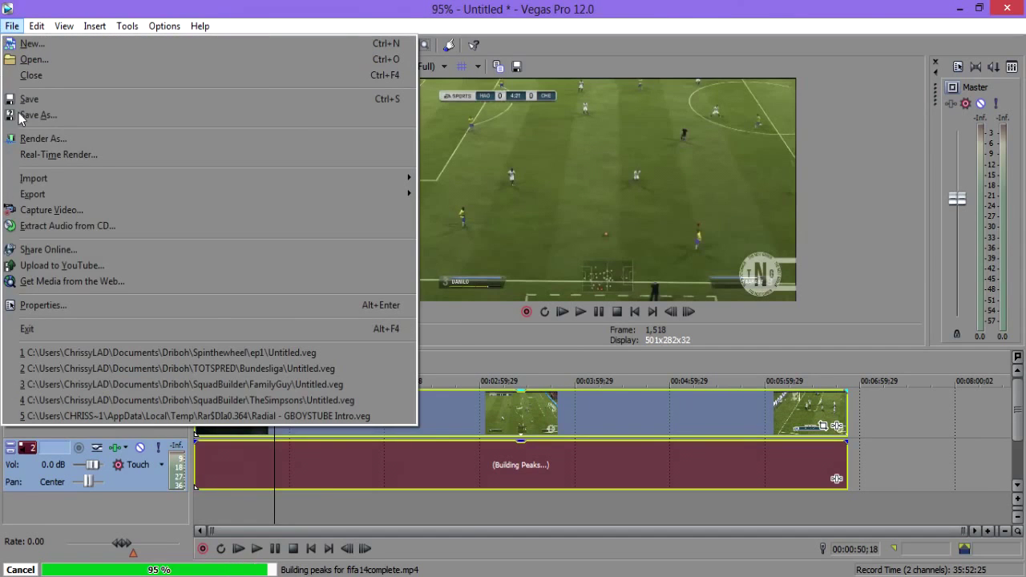
- Open Render As and find the Sony AVC/MVC YOUTUBE MAIN SETTINGS template
left_click(35, 138)
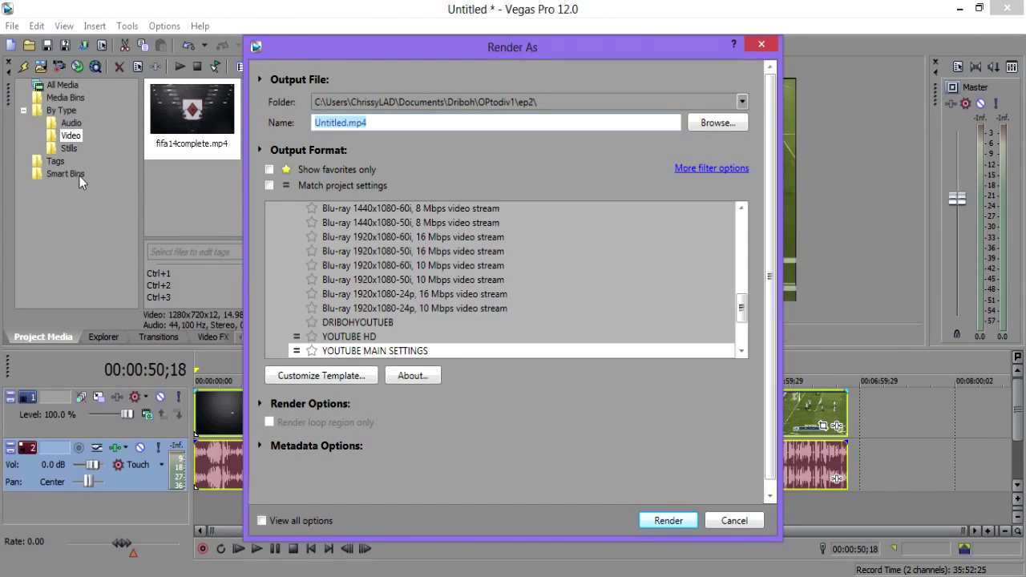
left_click_drag(740, 305, 731, 237)
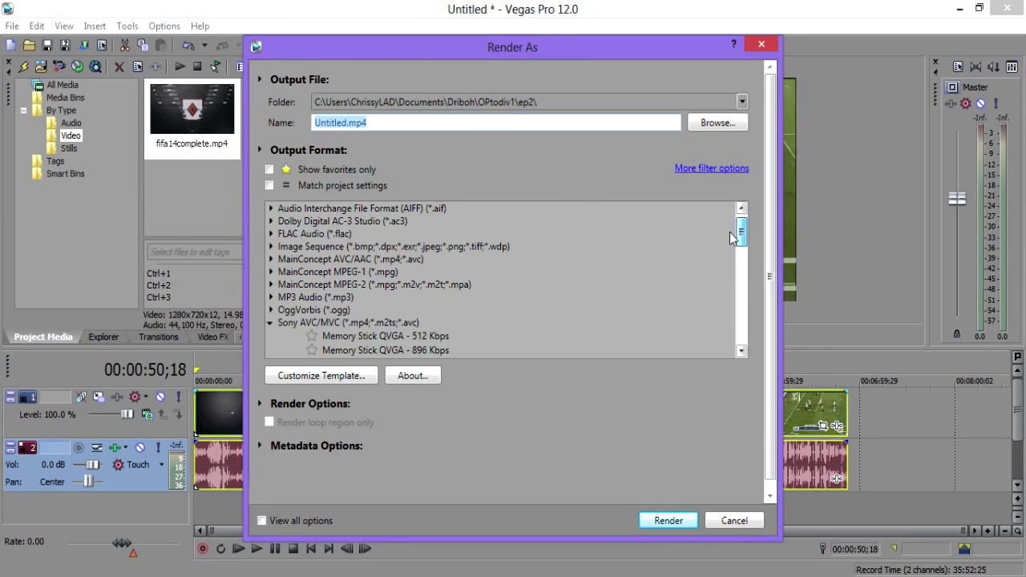
left_click_drag(731, 238, 706, 317)
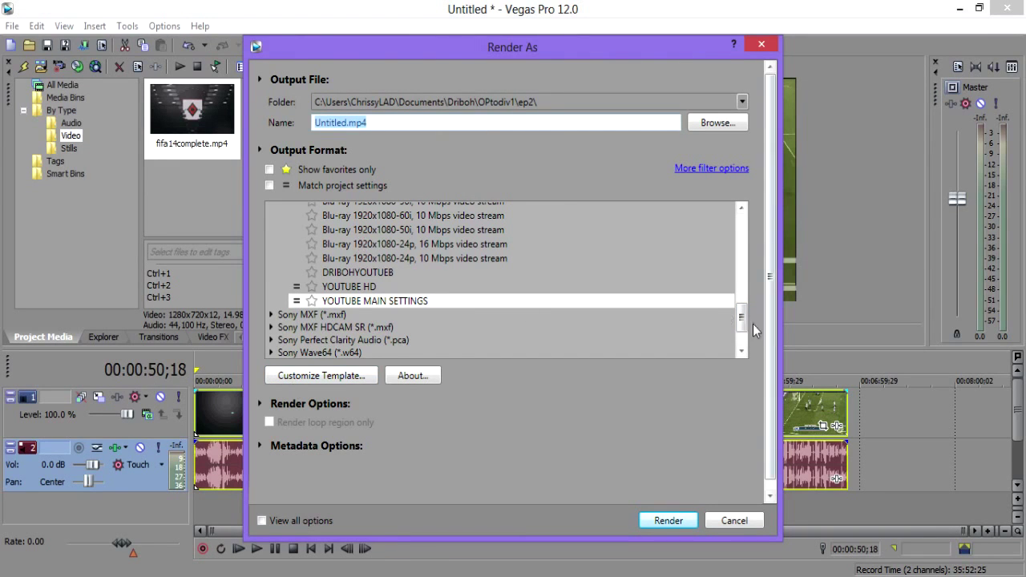
left_click_drag(739, 319, 699, 324)
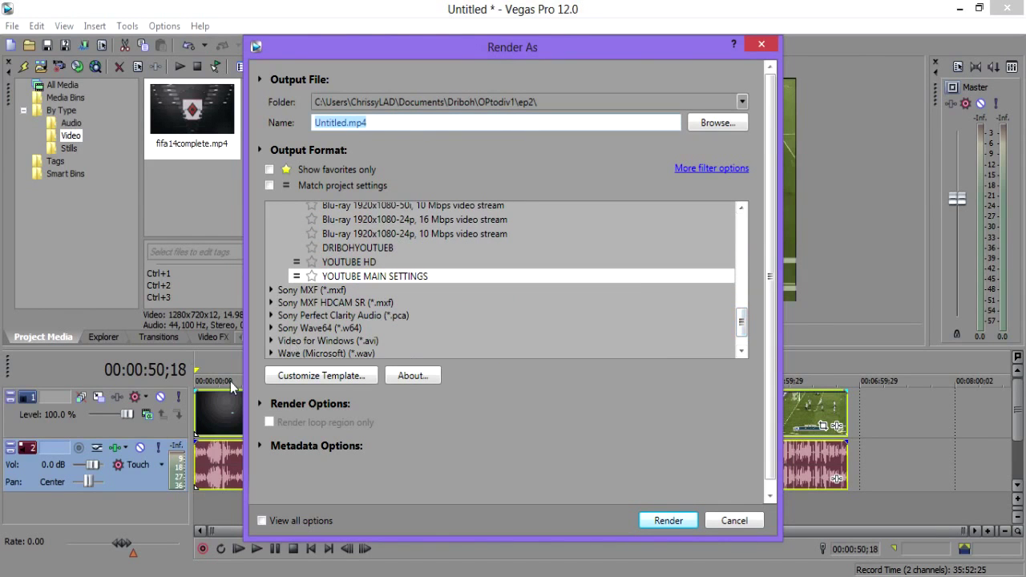
- Customize the YOUTUBE MAIN SETTINGS template, keeping AVC video at 1280x720
left_click(274, 376)
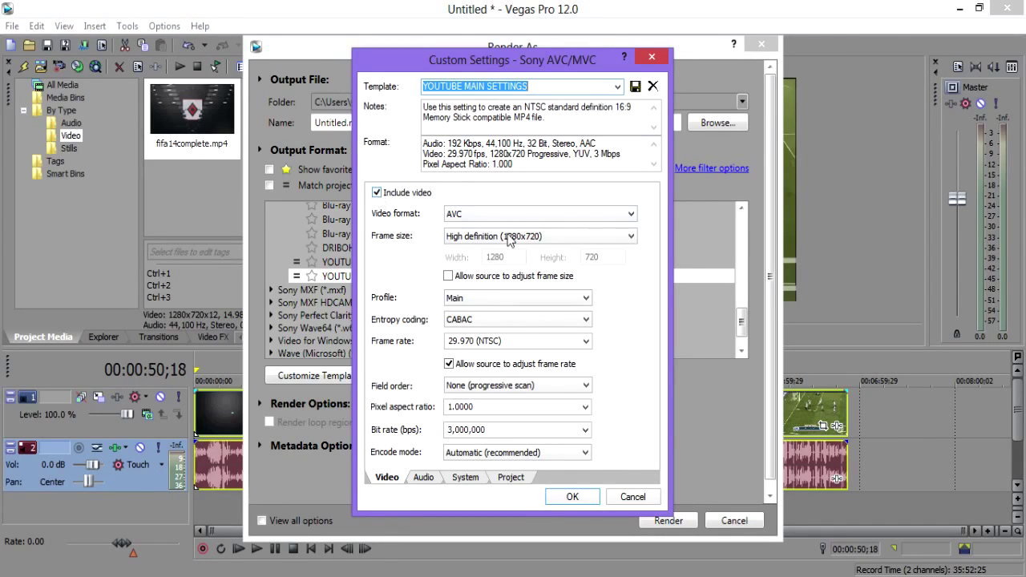
left_click(458, 215)
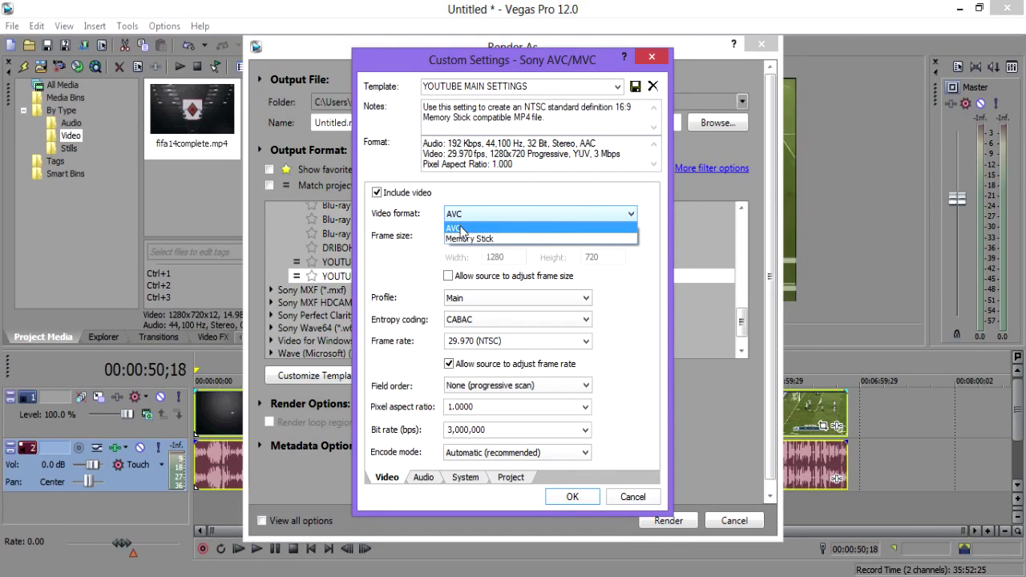
left_click(461, 230)
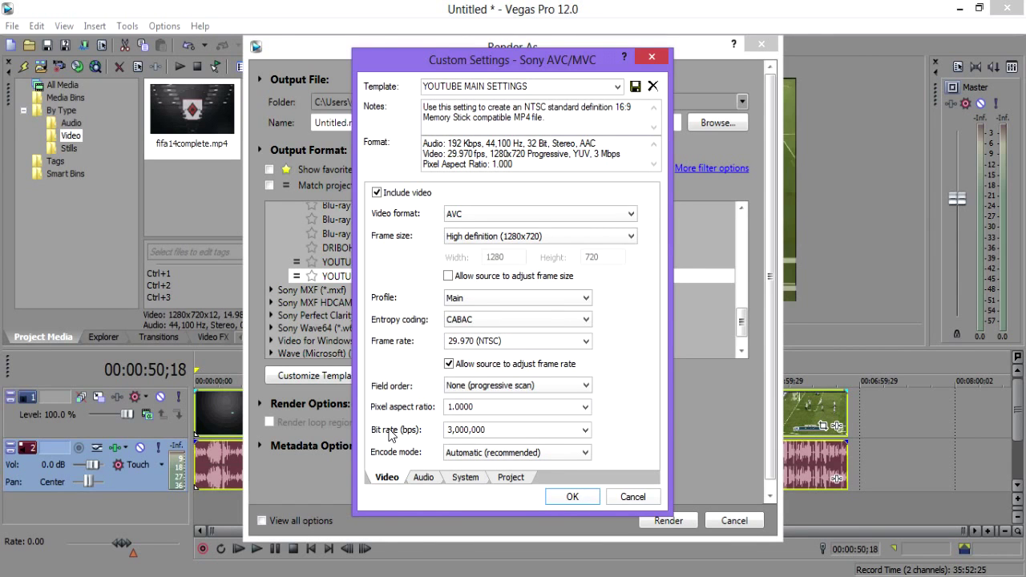
- Keep AAC audio at 44,100 Hz and 192,000 bps, review System and Project tabs, and accept
left_click(429, 477)
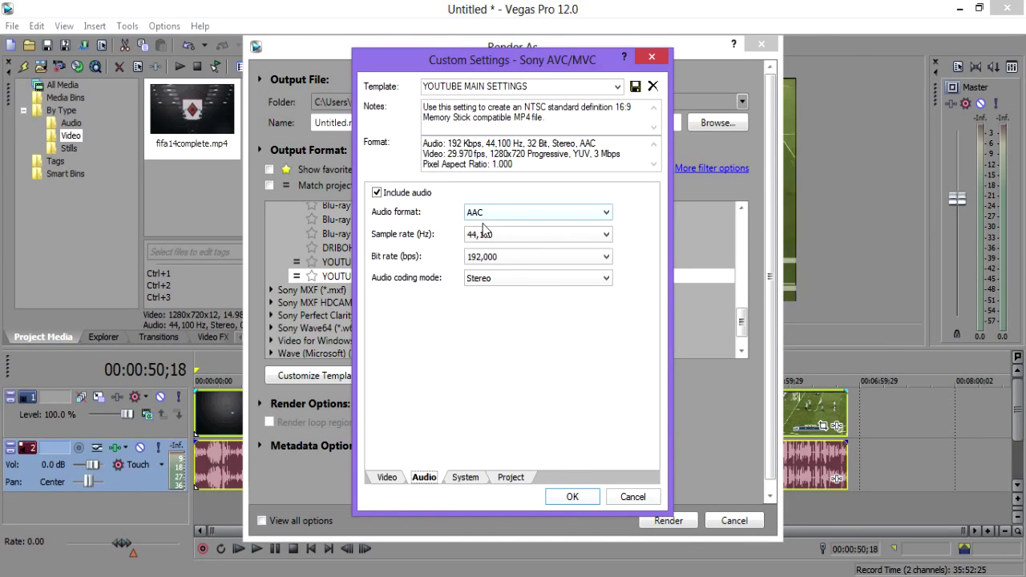
left_click(509, 237)
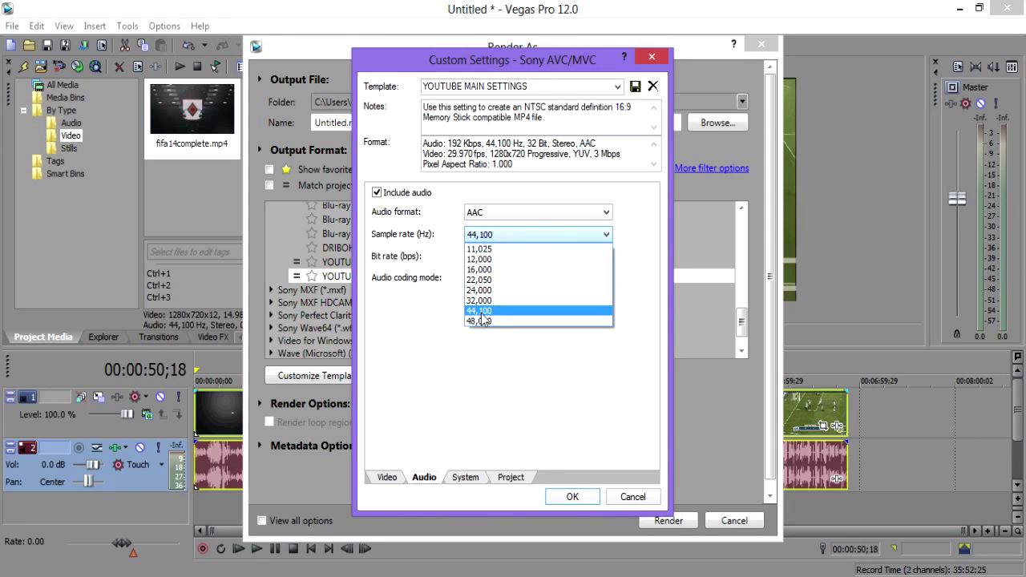
left_click(481, 312)
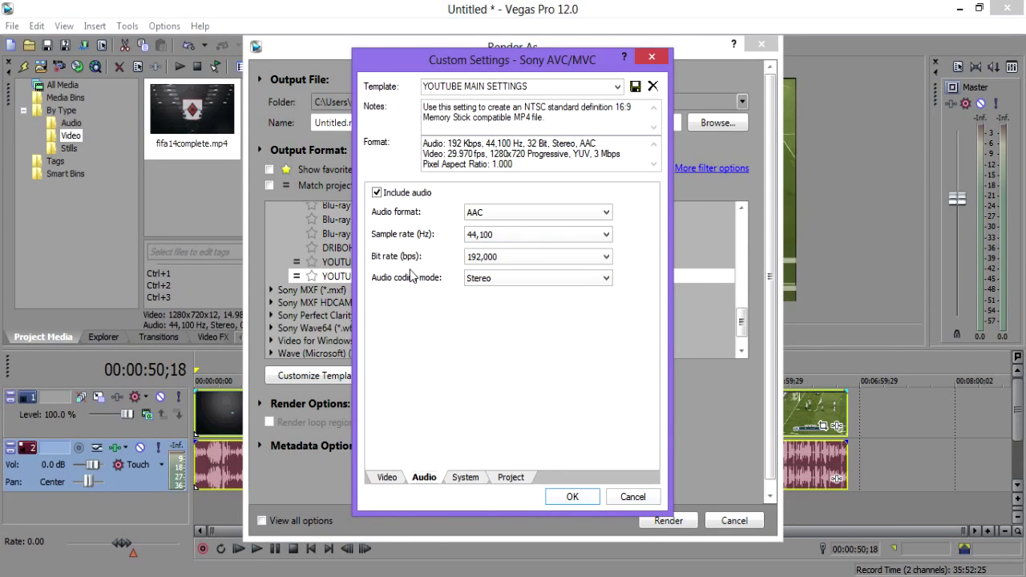
left_click(477, 257)
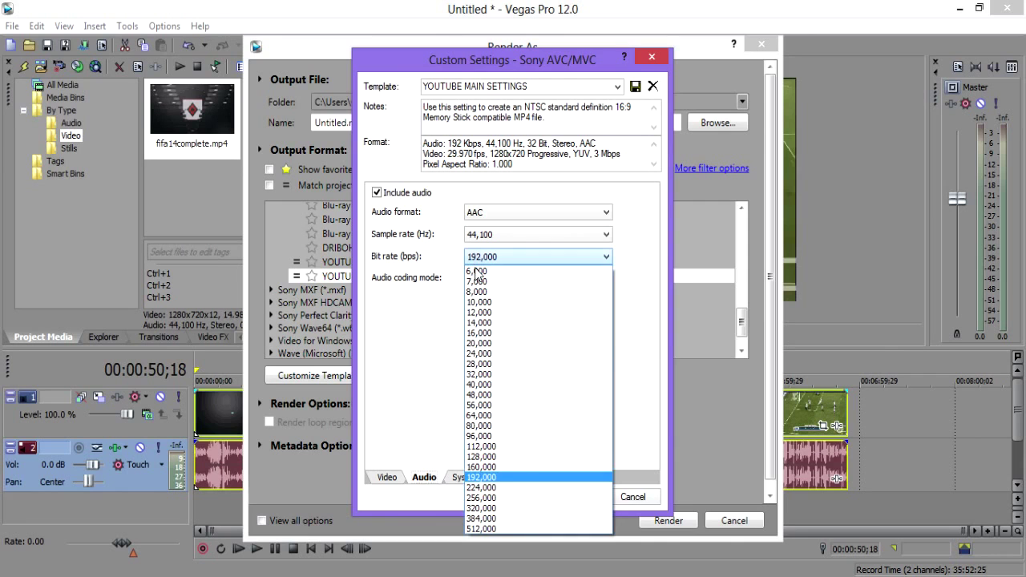
left_click(481, 478)
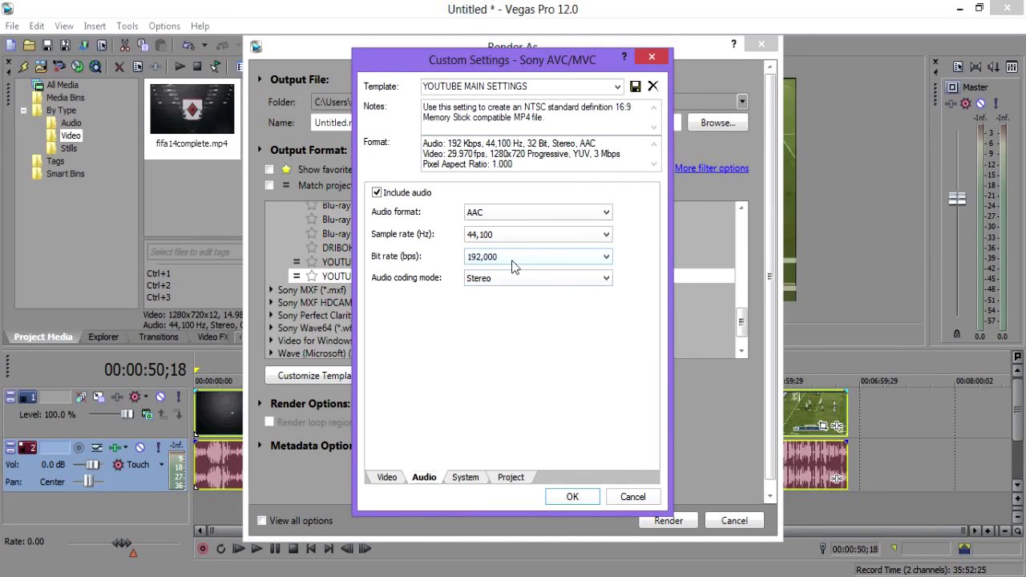
left_click(461, 479)
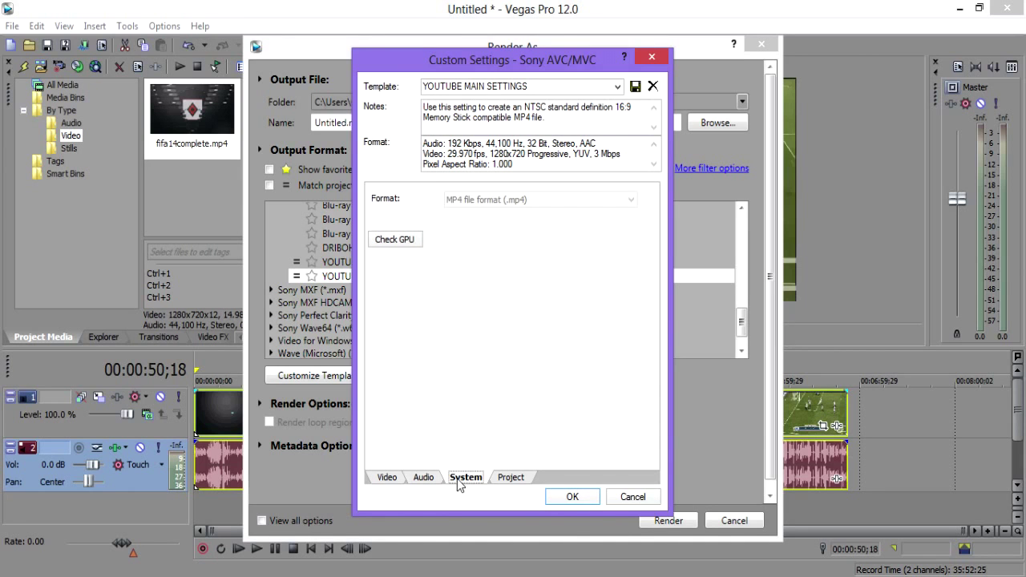
left_click(512, 481)
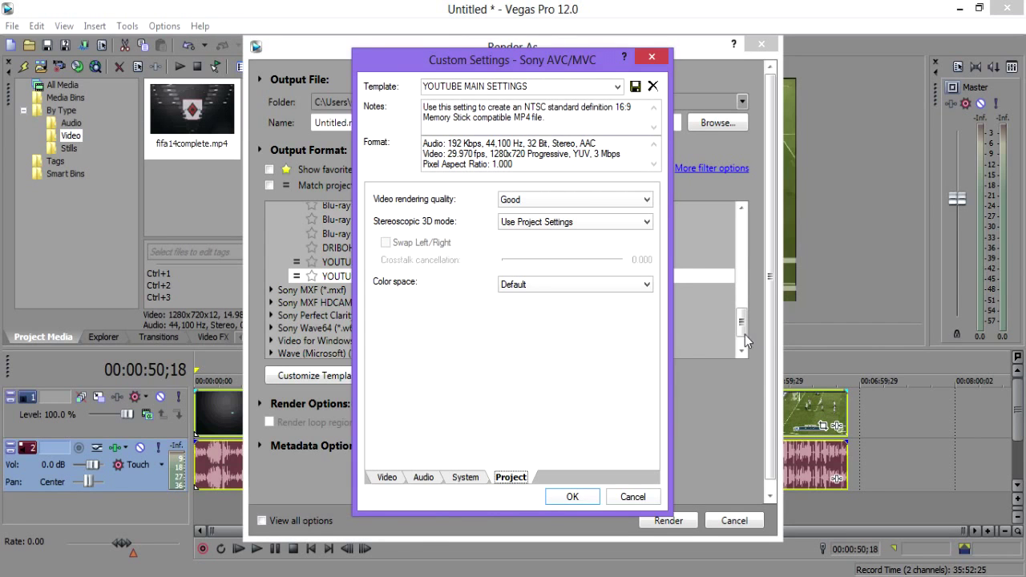
left_click(581, 499)
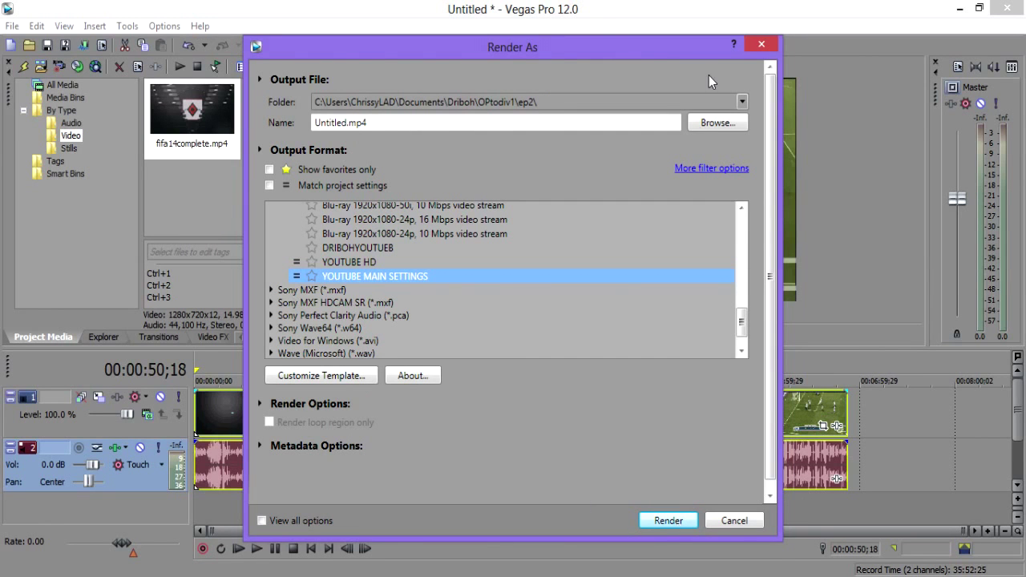
- Close Render As and trim the fifa14complete clip's end to about one minute
left_click(761, 44)
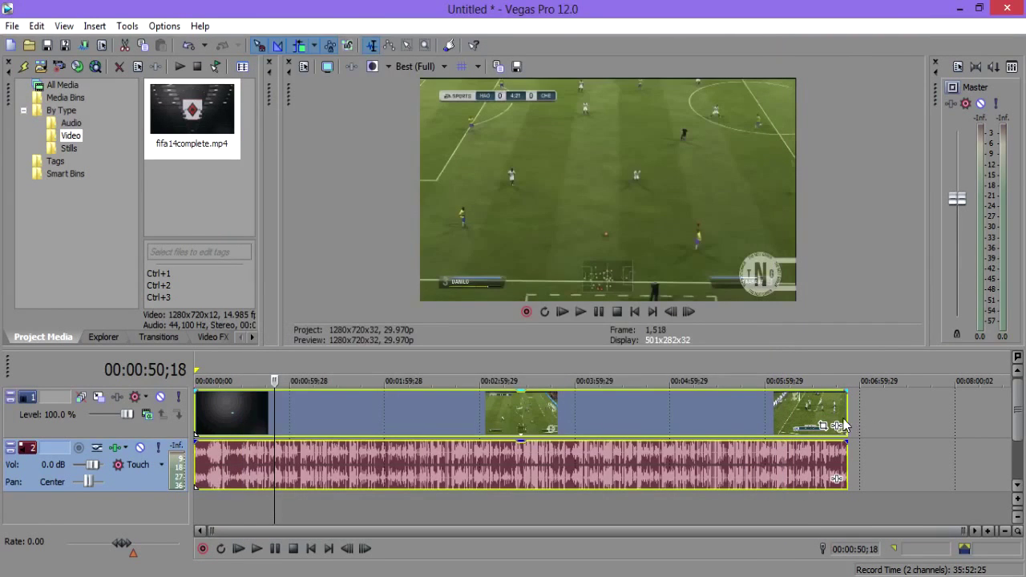
left_click_drag(846, 413, 356, 401)
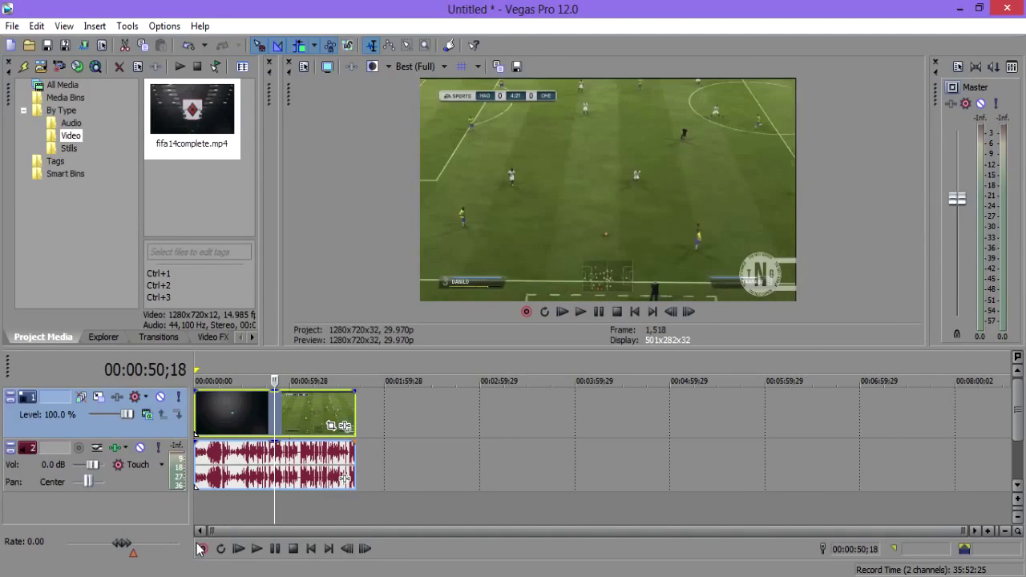
left_click_drag(207, 530, 538, 530)
left_click_drag(666, 532, 205, 510)
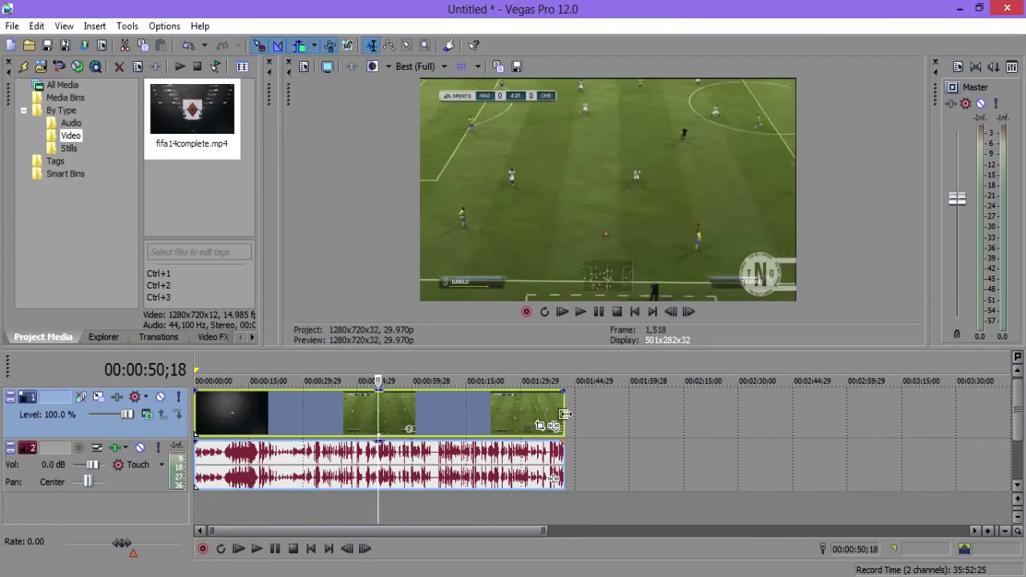
left_click_drag(564, 423, 441, 423)
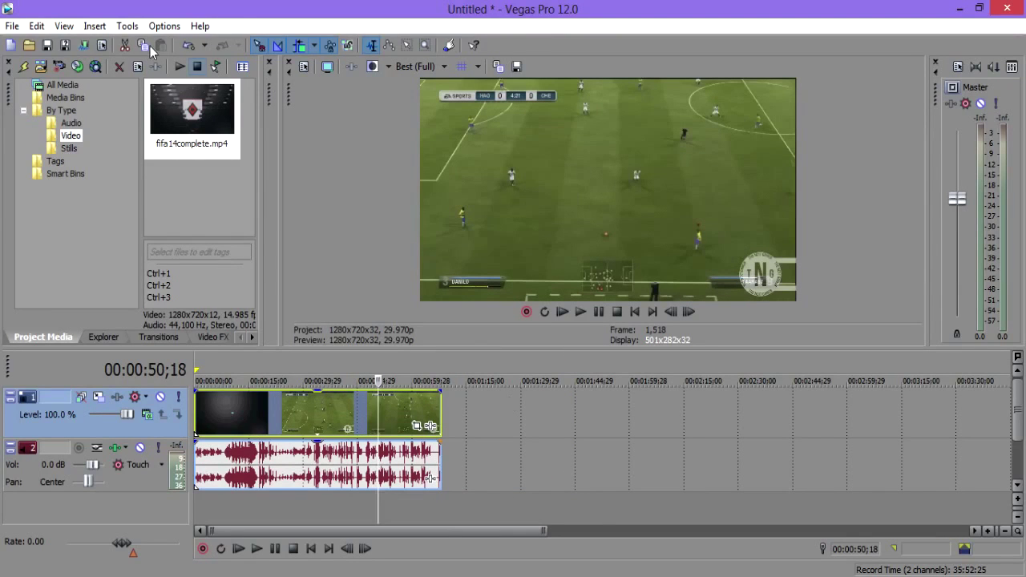
left_click(12, 26)
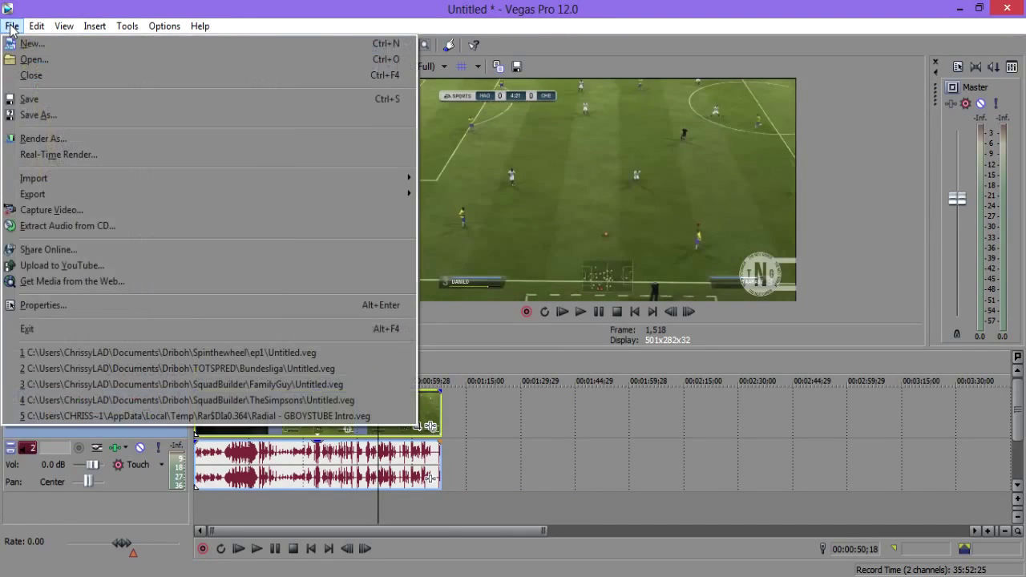
- Render to Untitled.mp4 with YOUTUBE MAIN SETTINGS, then cancel the render at 7%
left_click(72, 138)
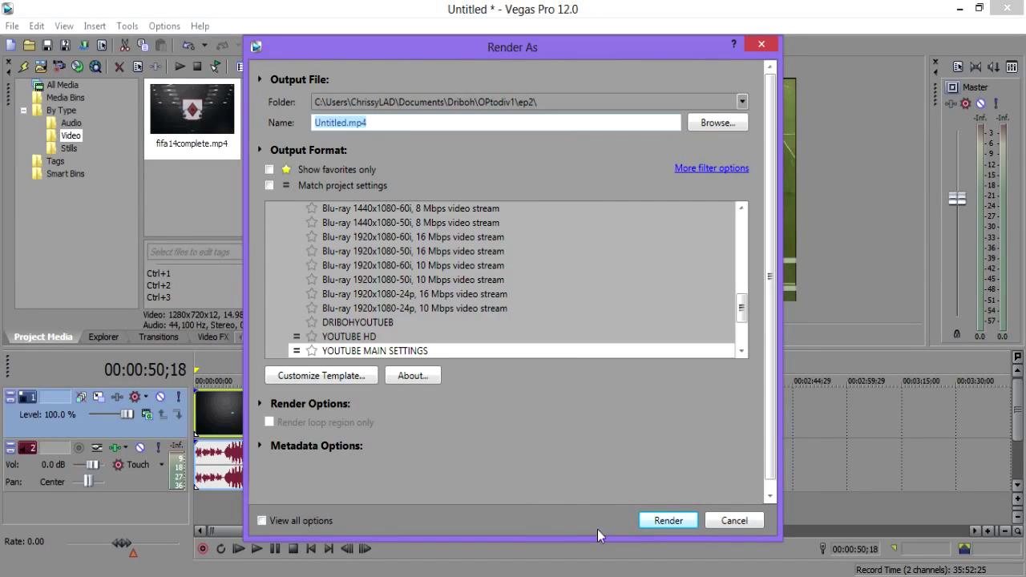
left_click(668, 521)
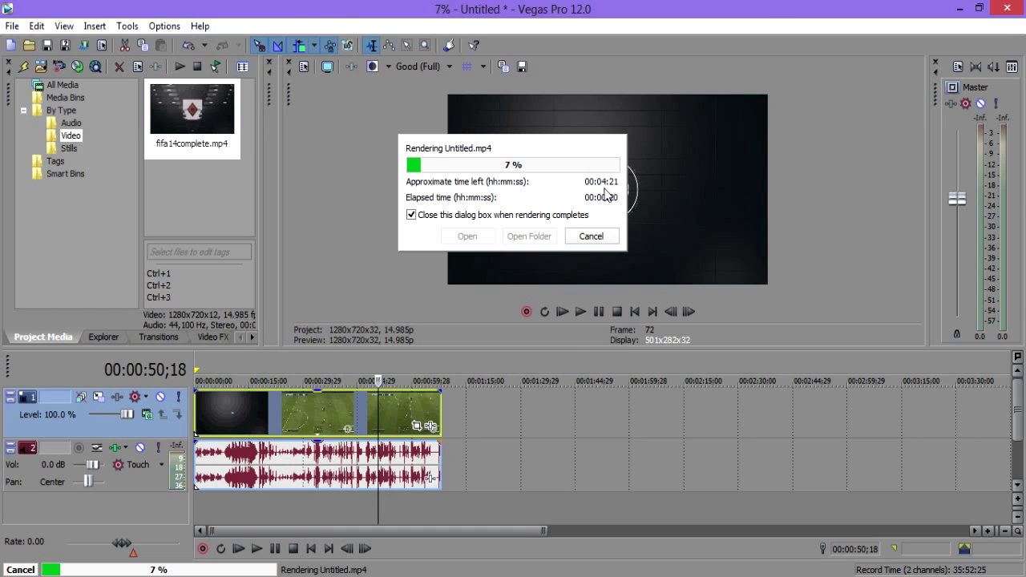
left_click(591, 237)
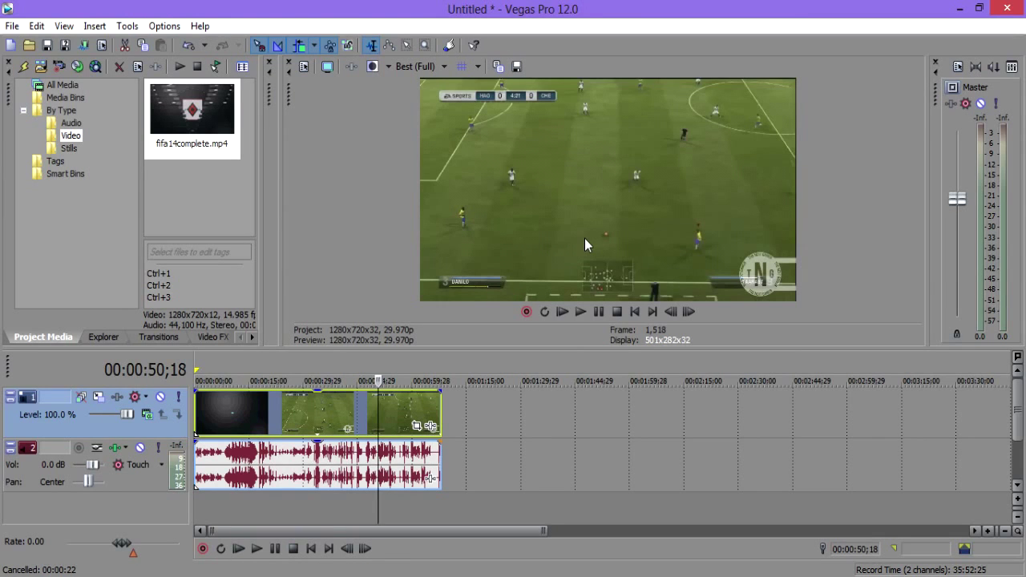